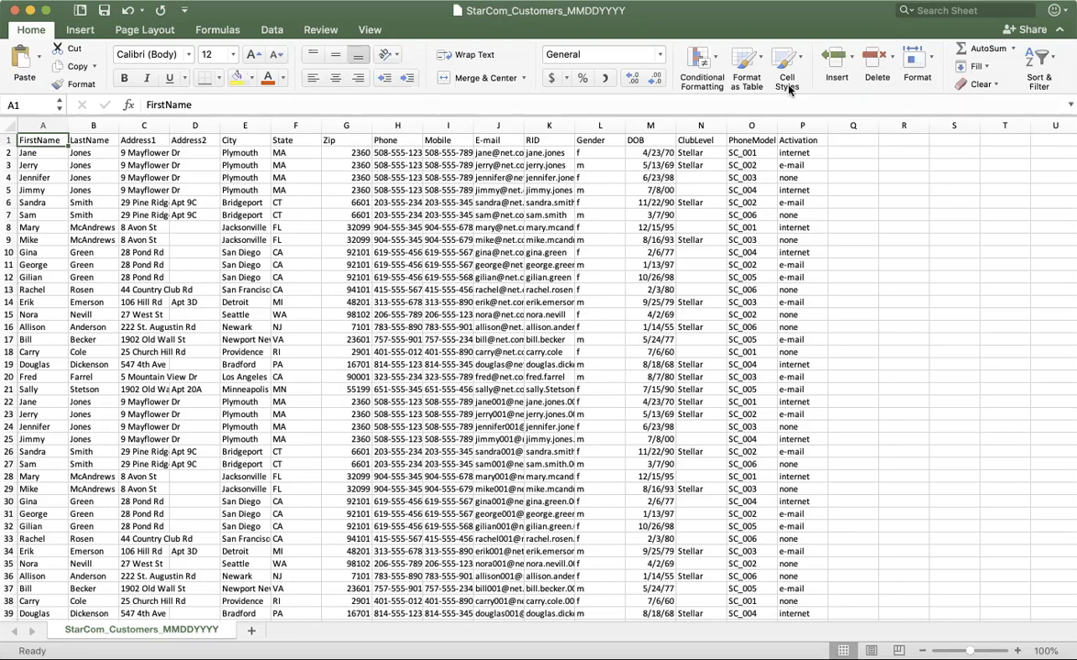
Examine the FirstName column, the header row and the first four customer records row by row.
click(42, 125)
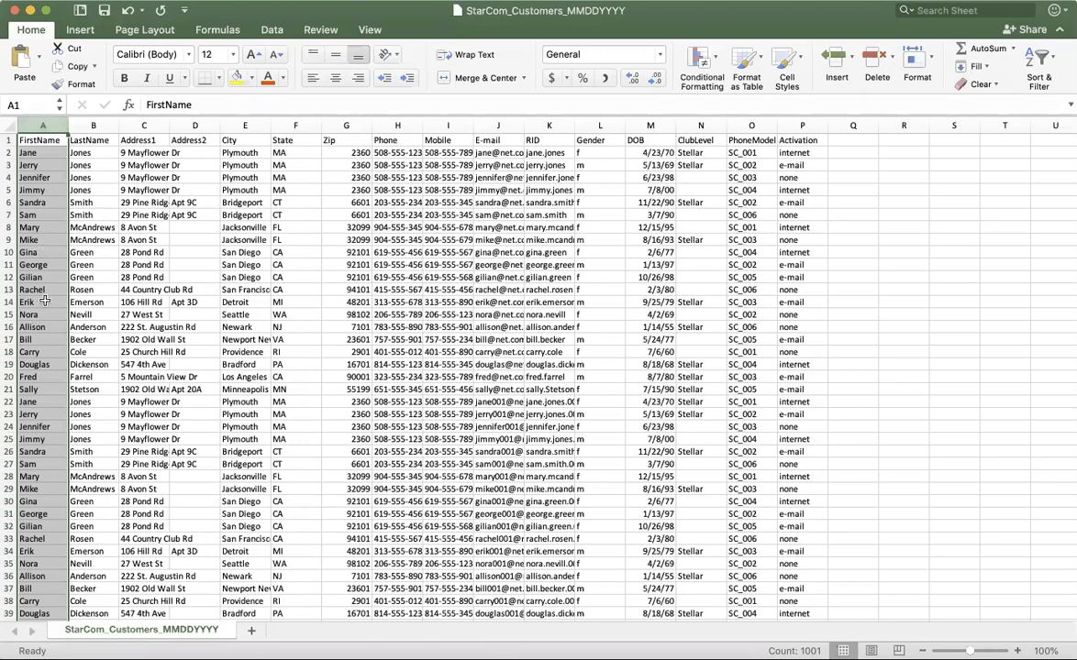
click(11, 140)
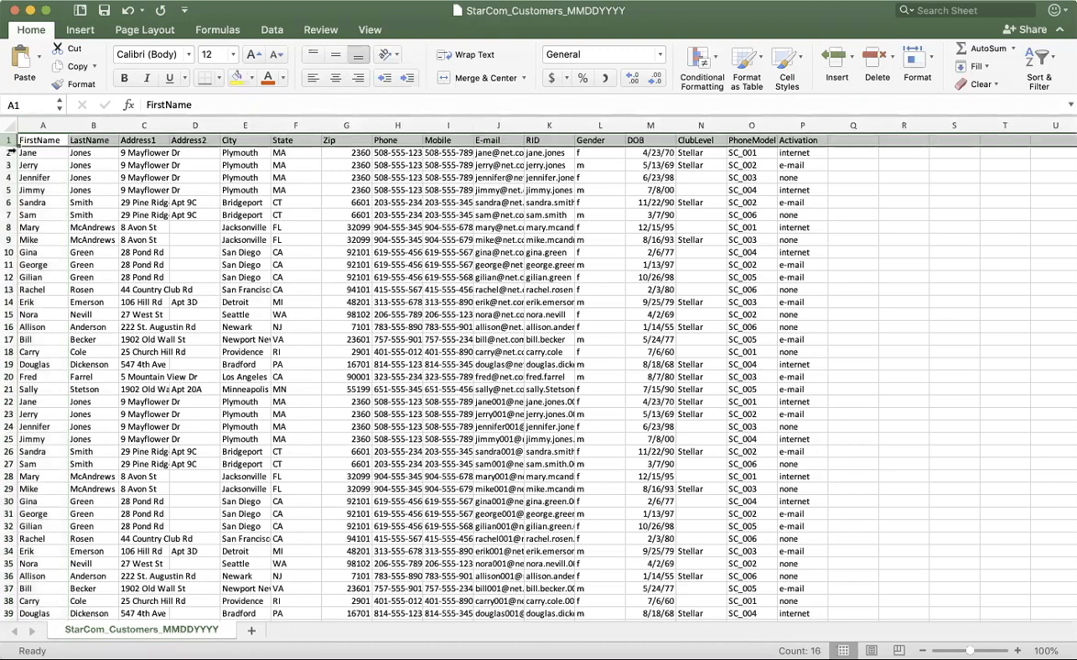
click(11, 152)
click(12, 165)
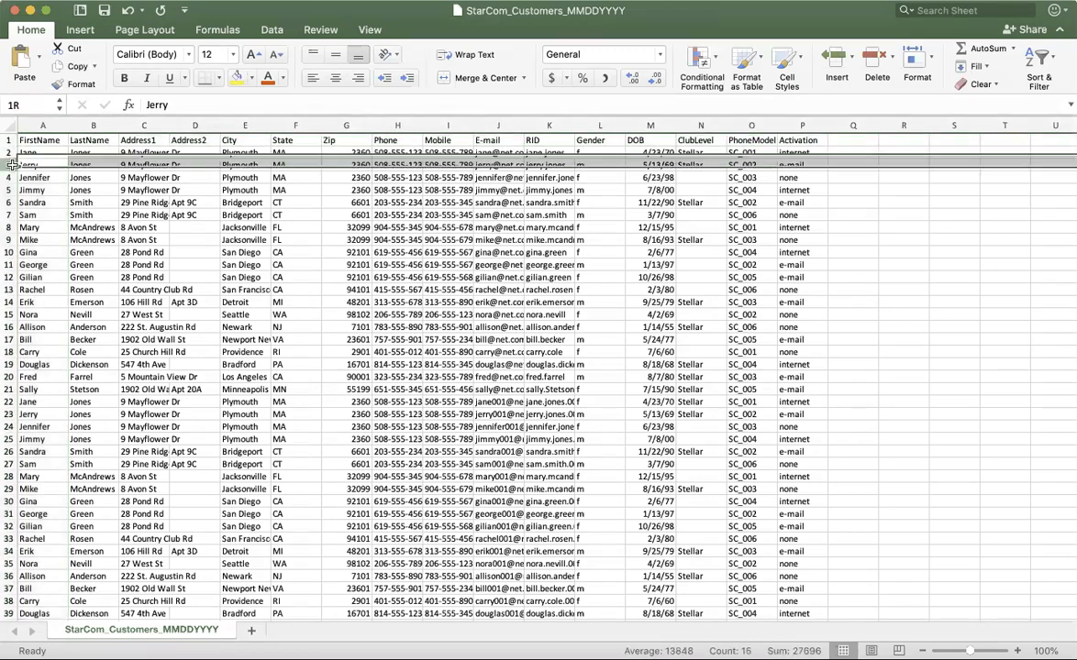
scroll(11, 165, right, 1)
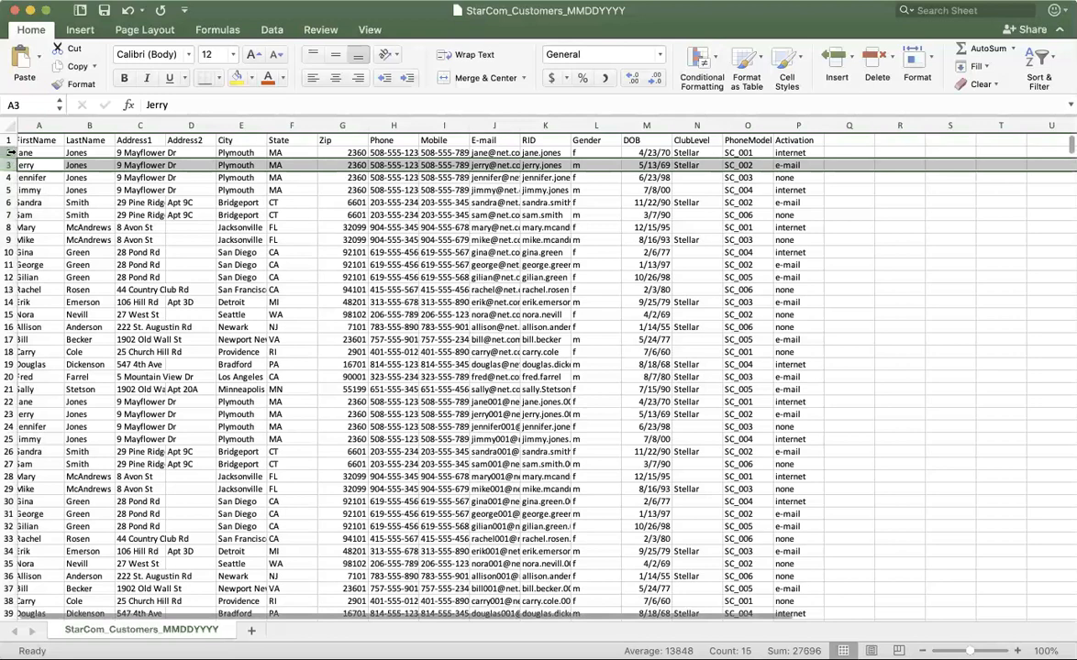
click(11, 152)
scroll(50, 156, left, 1)
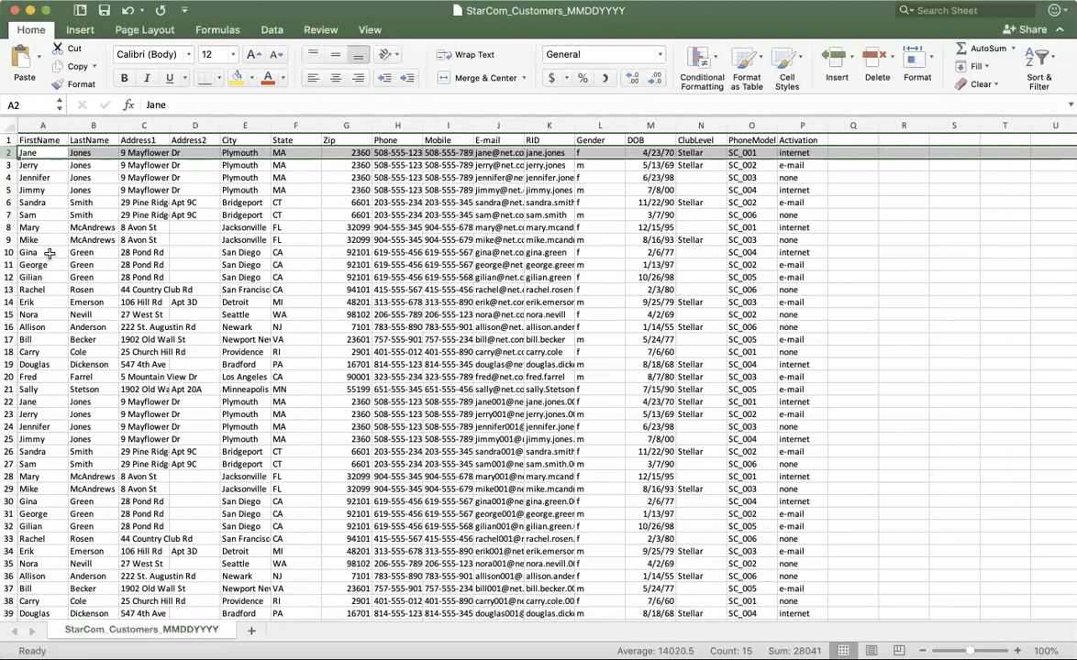
click(9, 166)
click(9, 177)
click(9, 190)
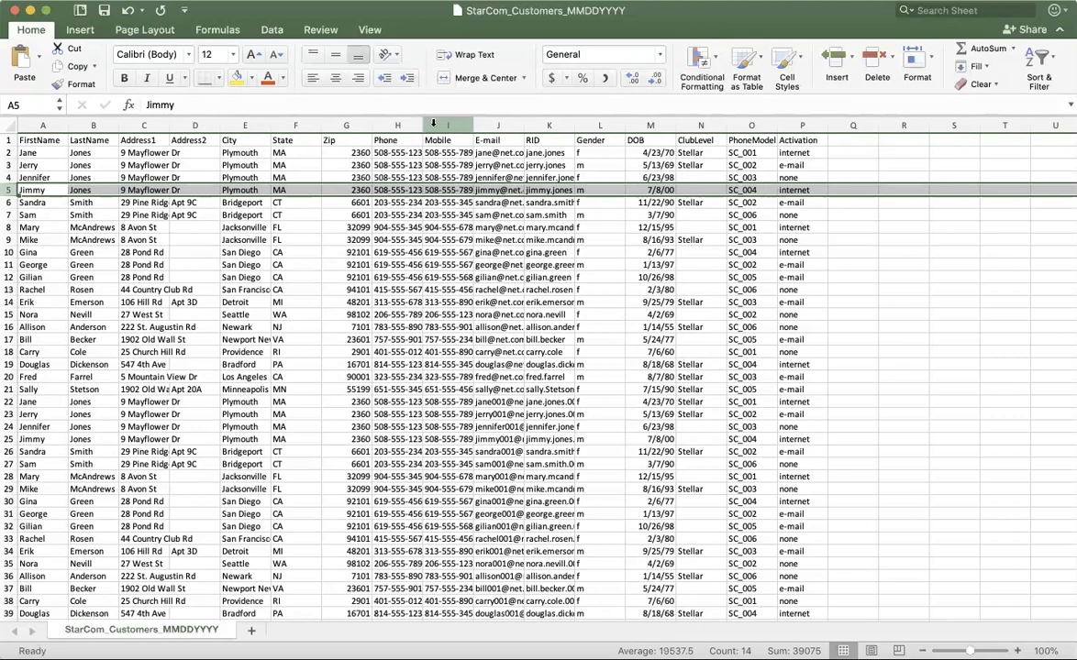
click(11, 150)
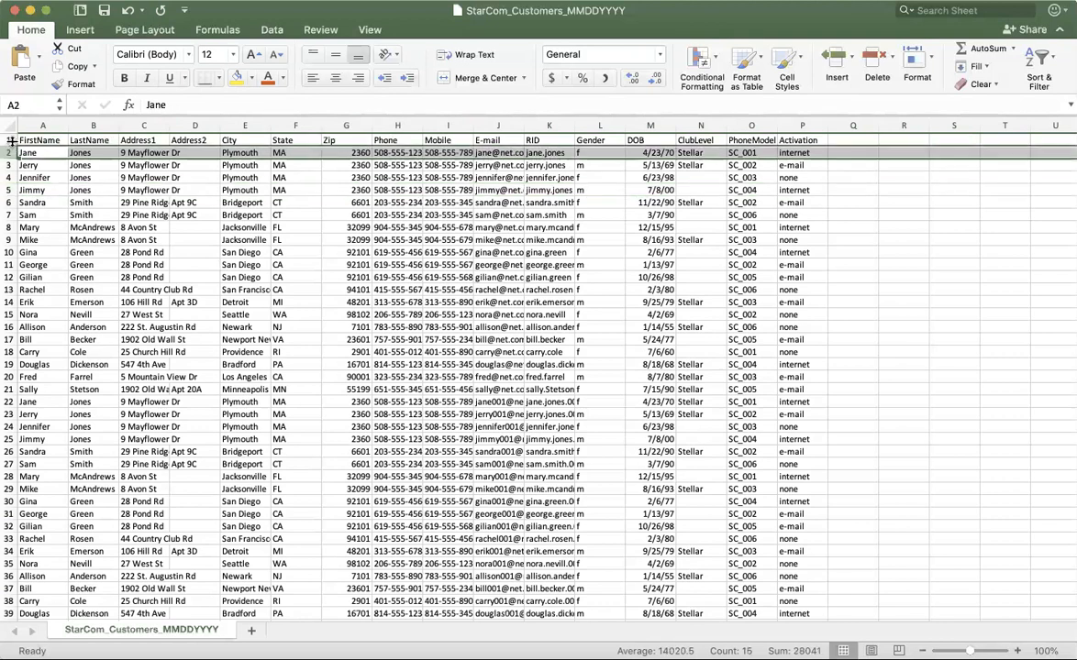
click(10, 140)
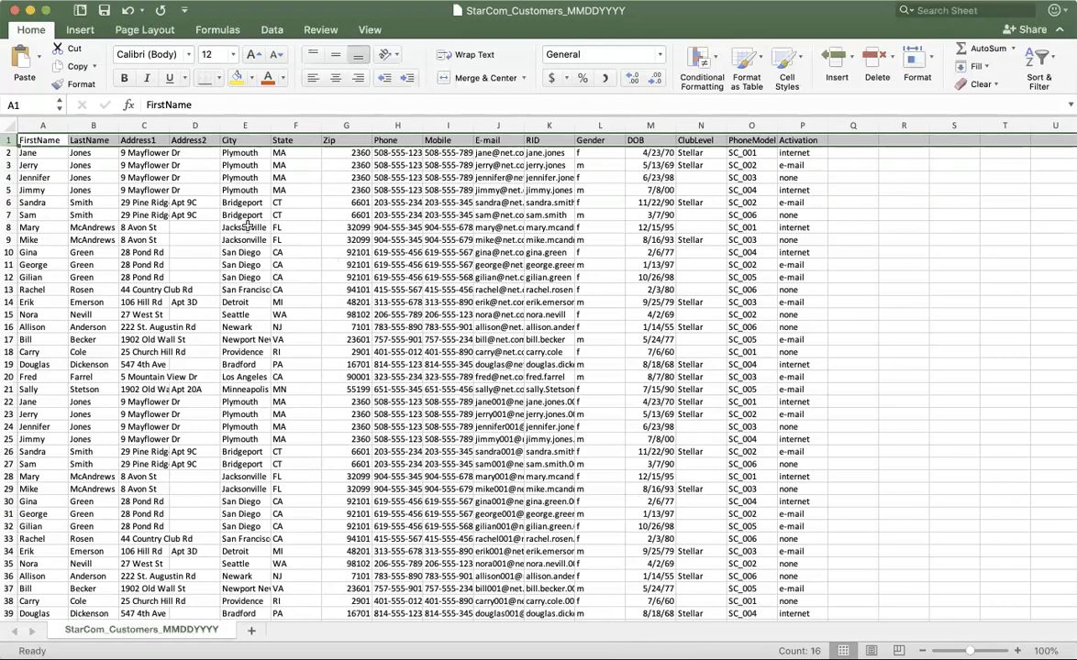
Review the individual column headers in row 1 from FirstName through Zip.
click(142, 212)
click(27, 140)
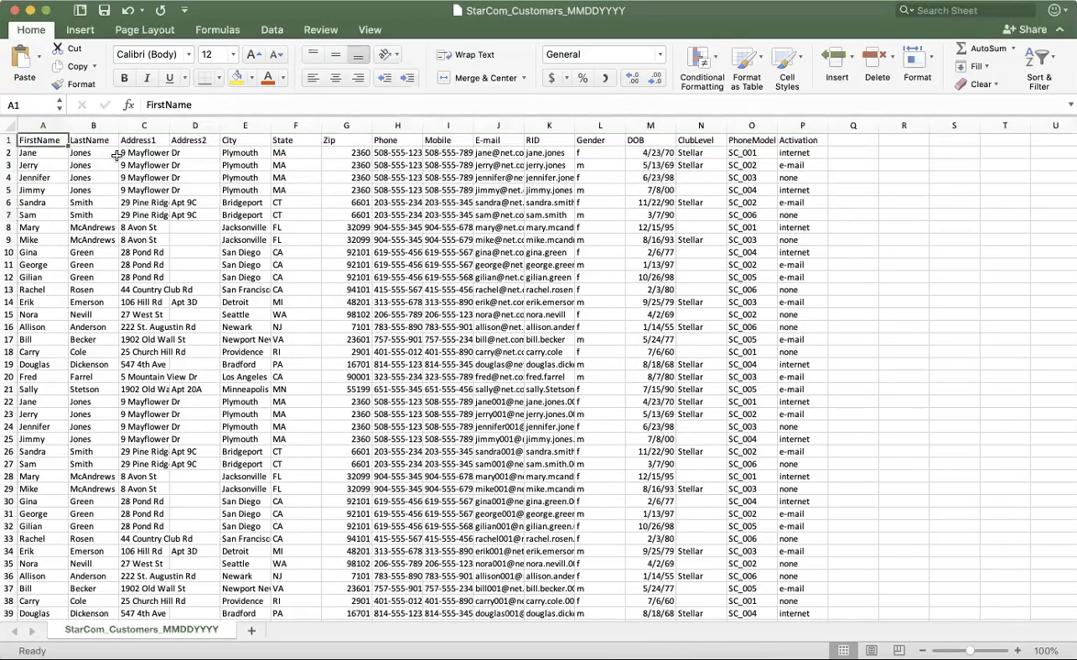
click(112, 139)
click(129, 138)
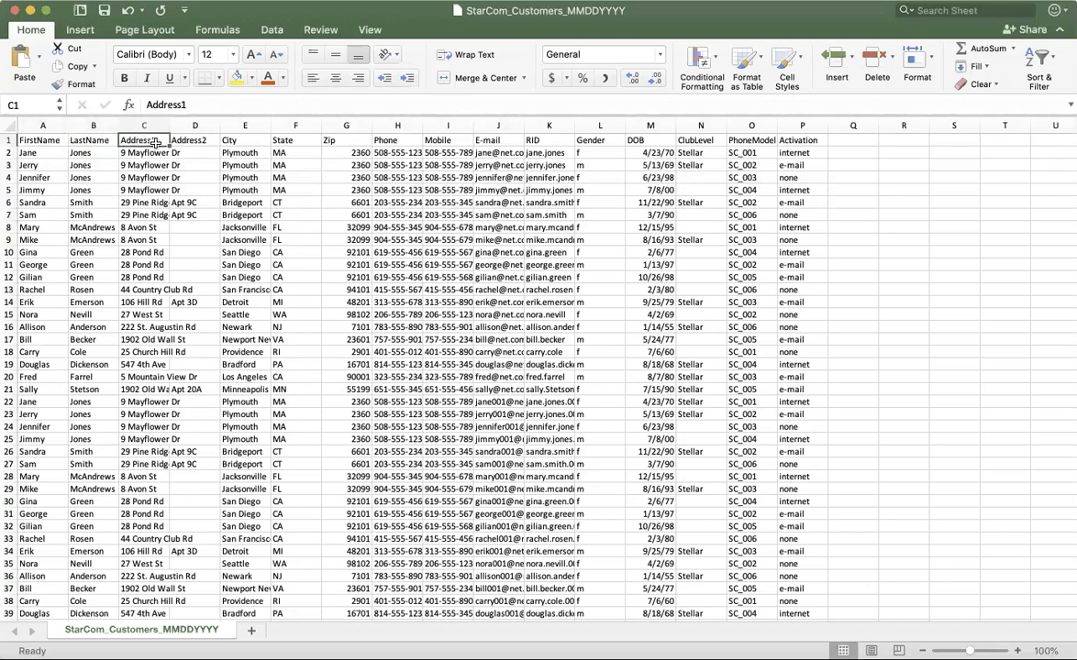
click(179, 138)
click(229, 137)
click(275, 138)
click(363, 140)
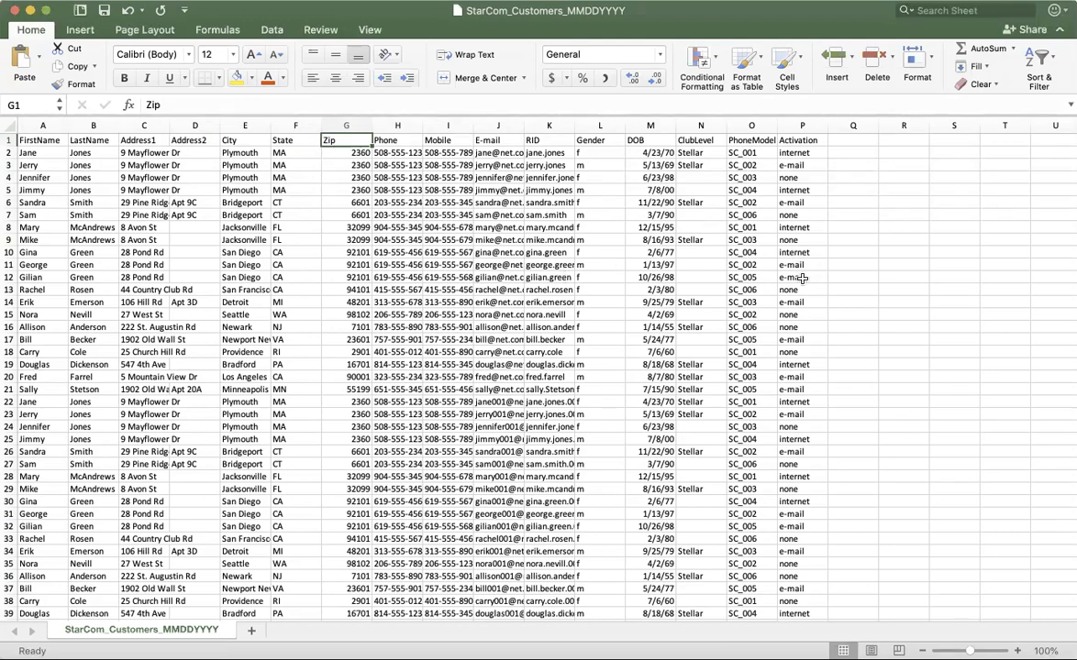
Clear the State header in F1 and undo the deletion, doing this twice.
click(278, 139)
key(Delete)
click(349, 157)
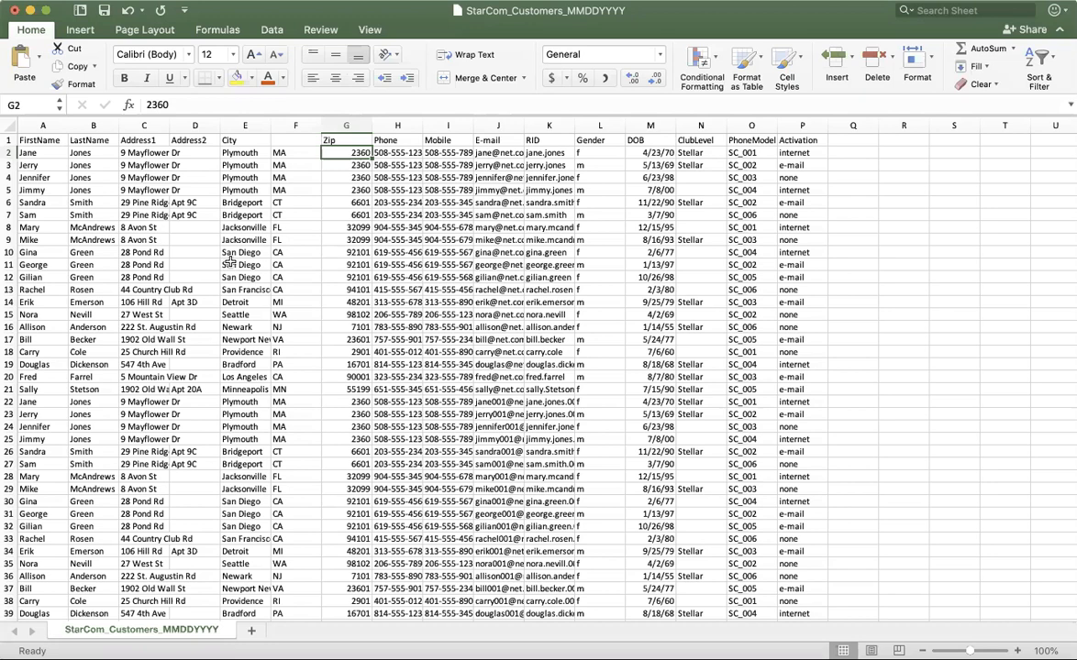
key(super+z)
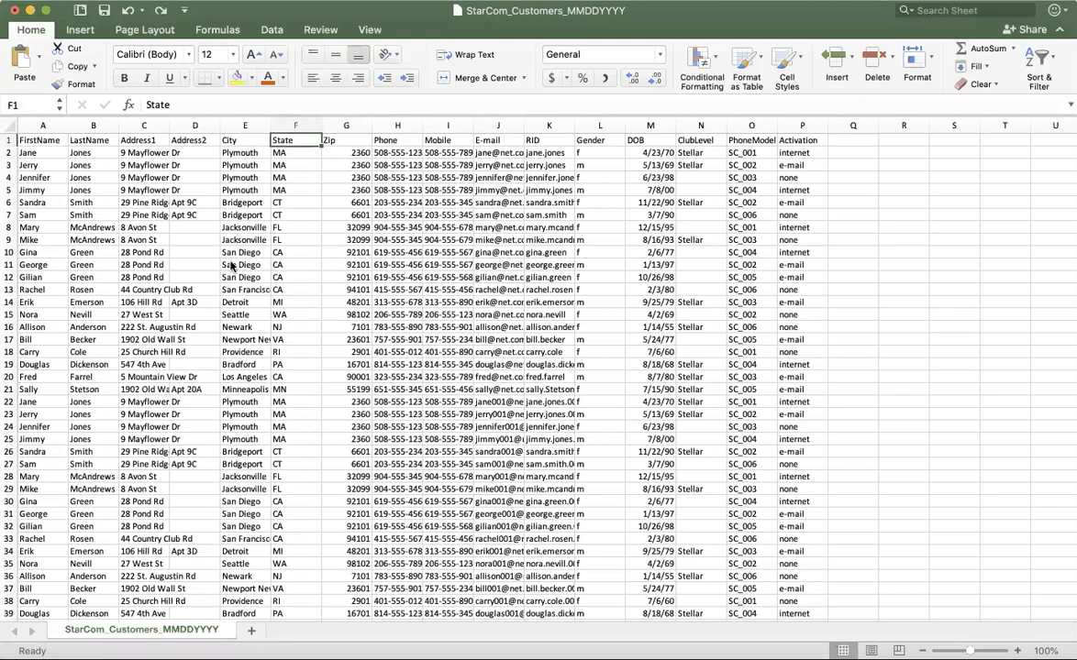
key(Delete)
click(397, 239)
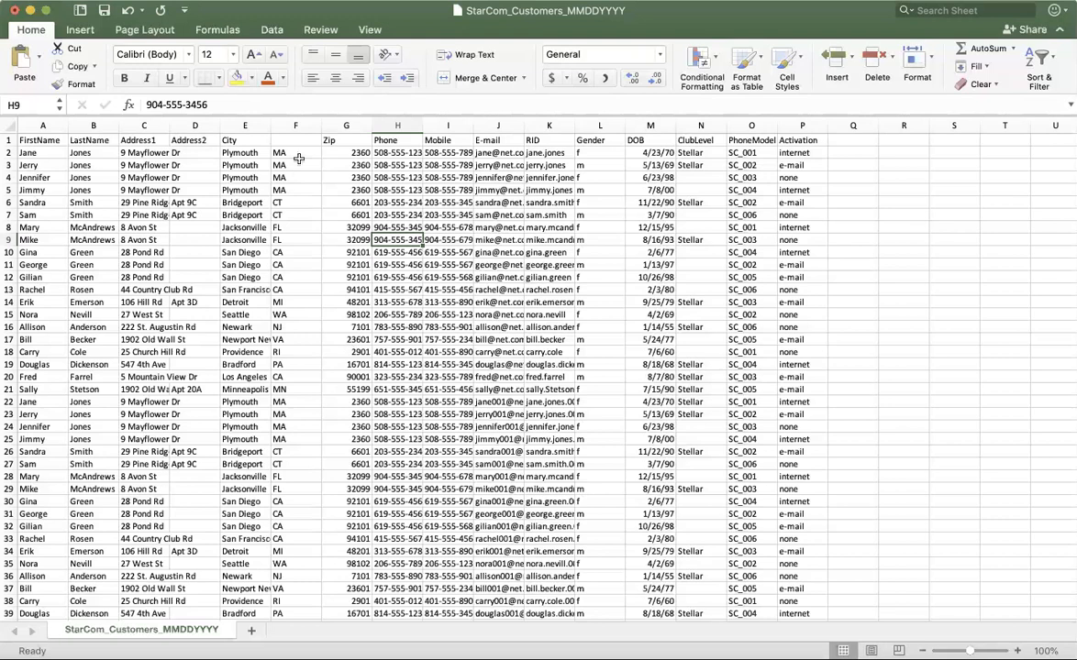
click(287, 145)
key(super+z)
Clear the LastName header in B1 and undo the deletion.
click(82, 142)
key(Delete)
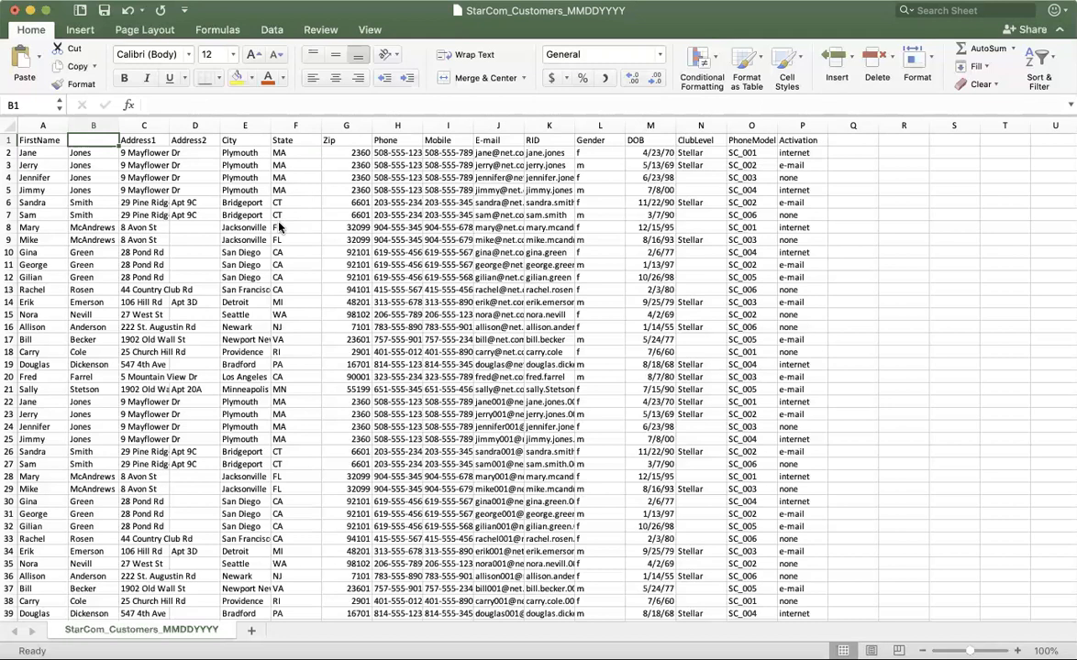
key(super+z)
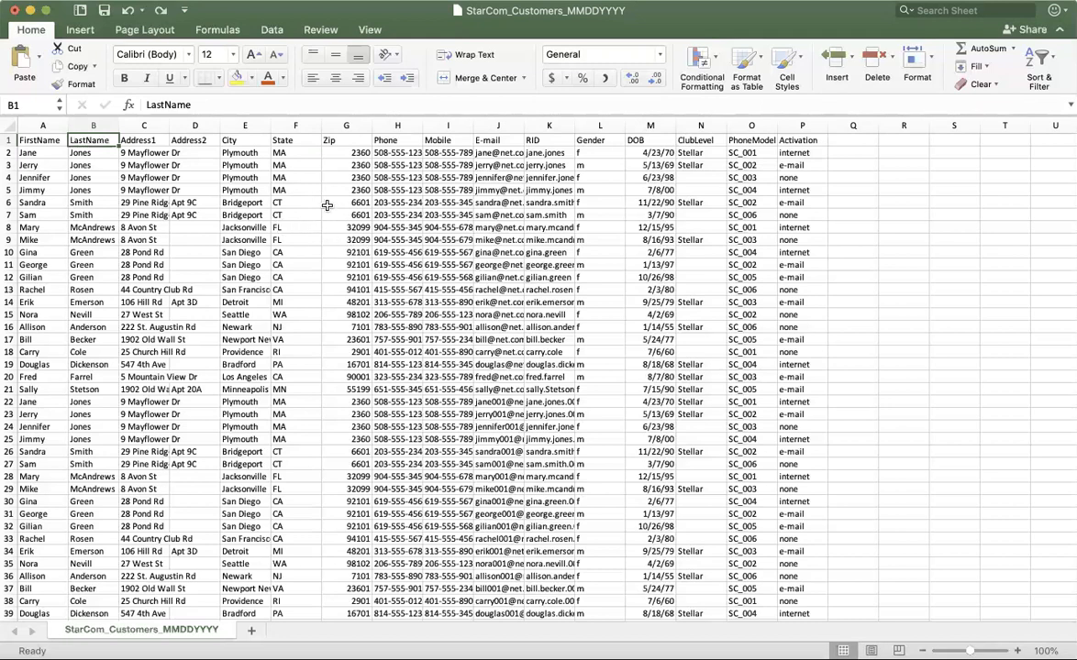
Widen the Address1 column until the full street addresses fit, and check entries in the Address2 column.
drag(168, 125, 200, 124)
click(229, 153)
click(236, 187)
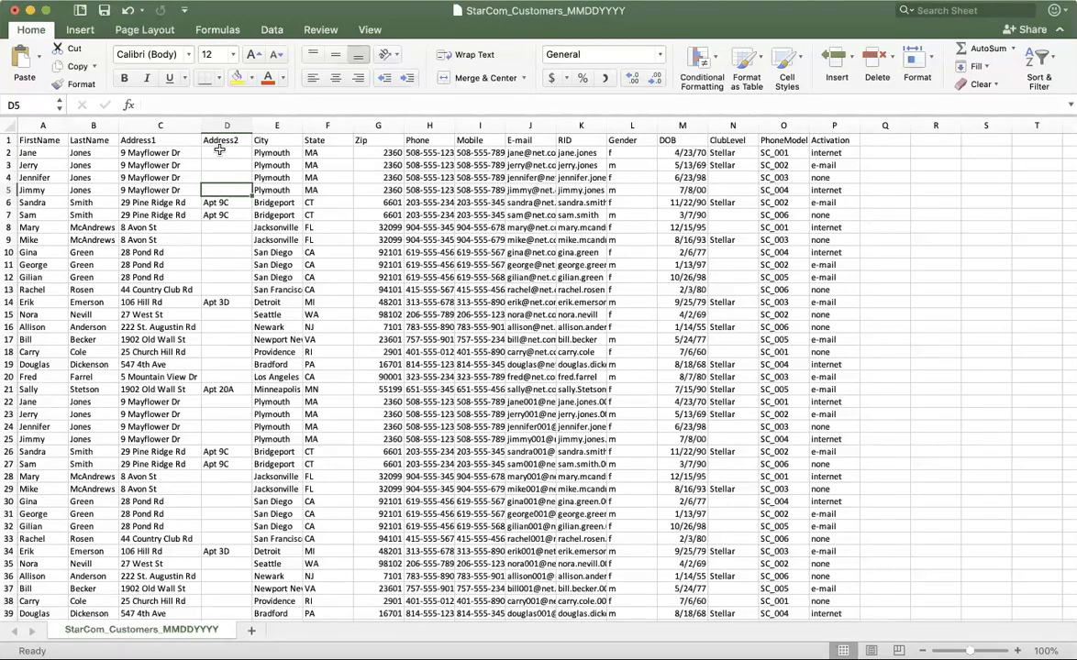
click(228, 215)
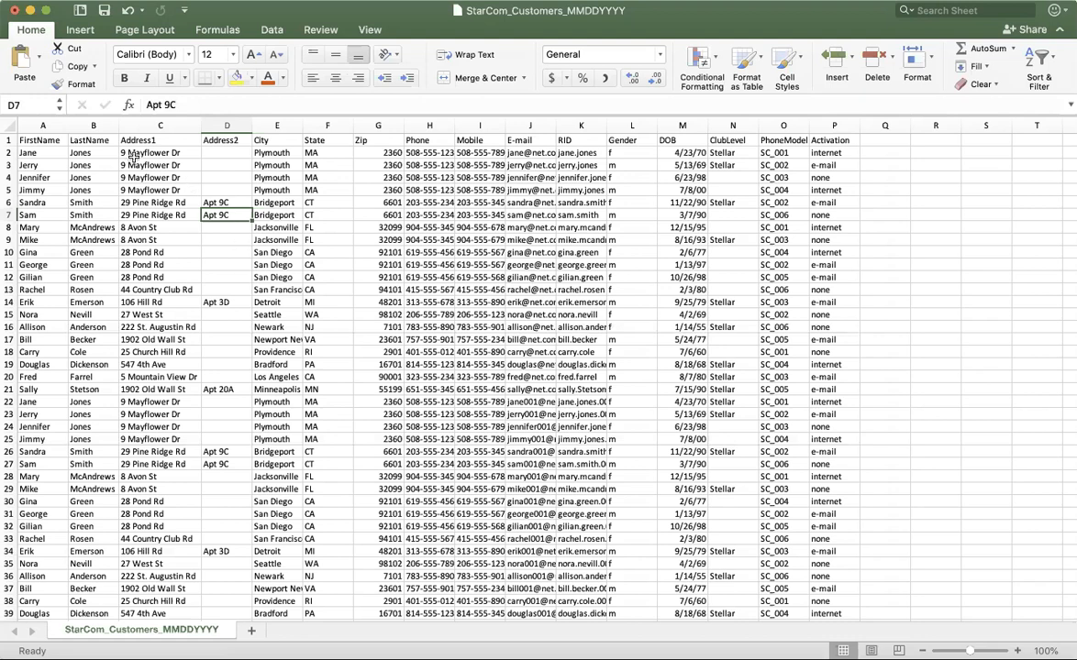
Clear the Address2 header in D1 and undo the deletion.
click(216, 153)
click(224, 139)
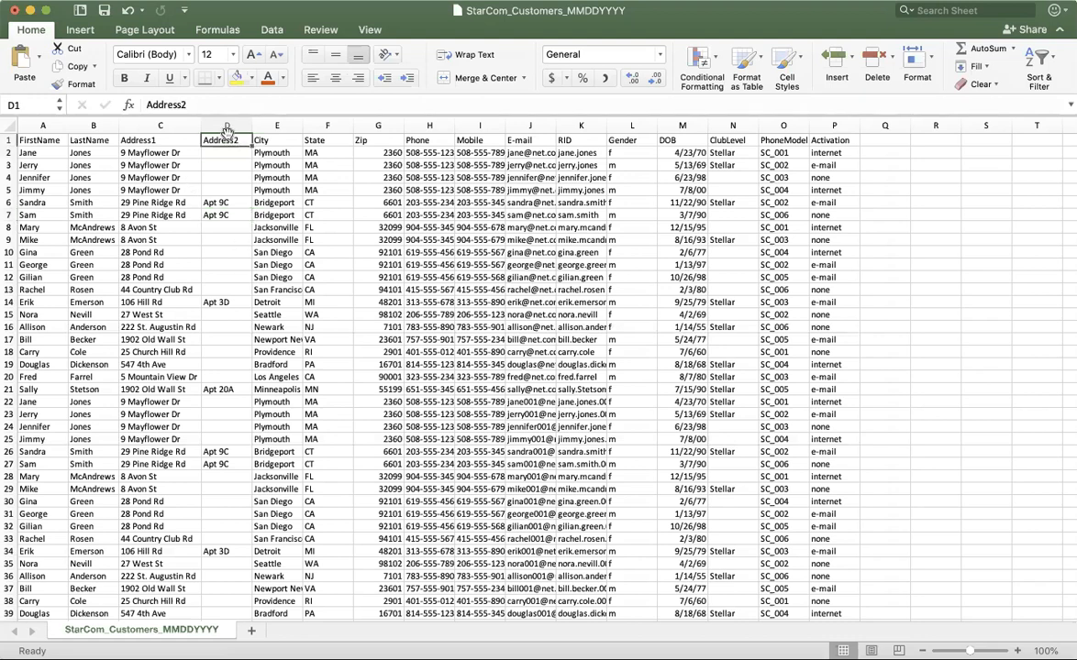
click(221, 152)
click(222, 186)
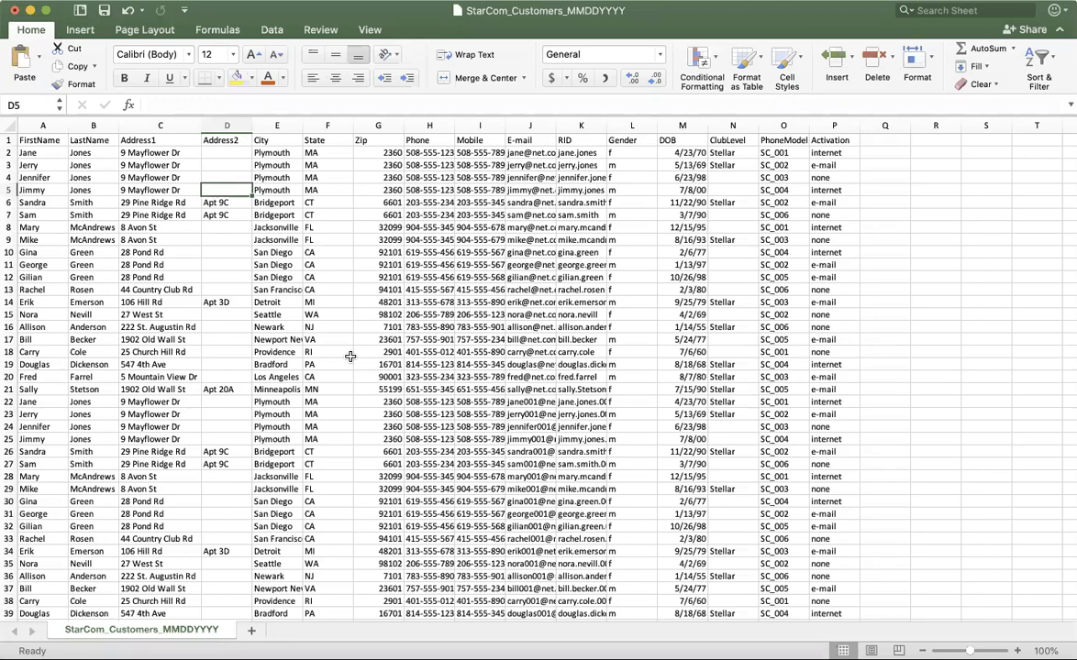
scroll(350, 356, up, 2)
click(221, 139)
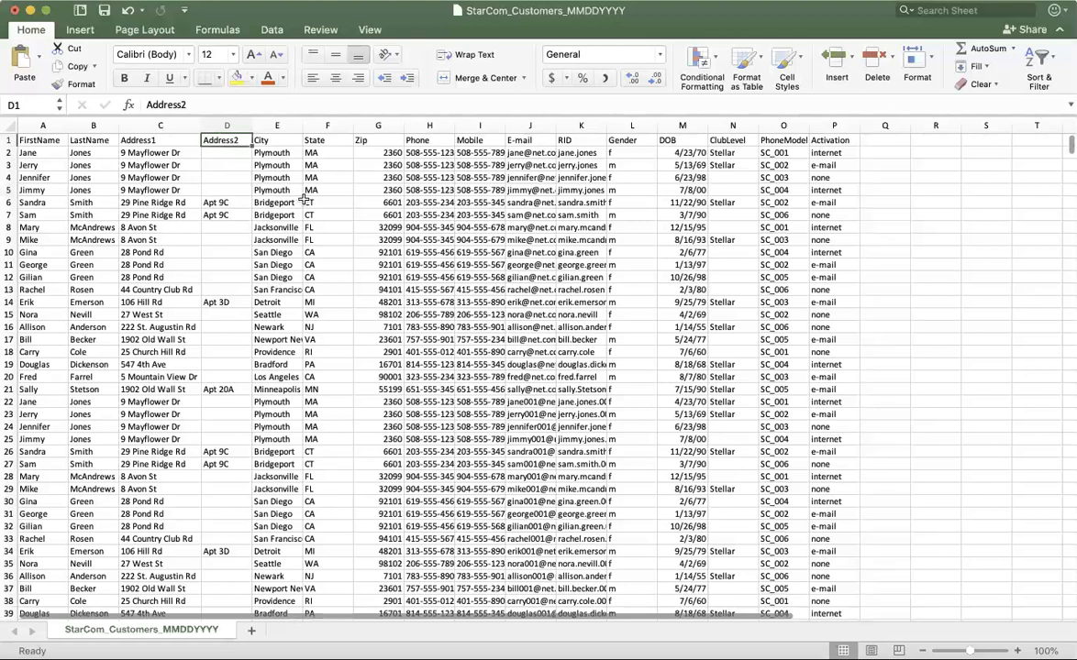
key(Delete)
click(242, 176)
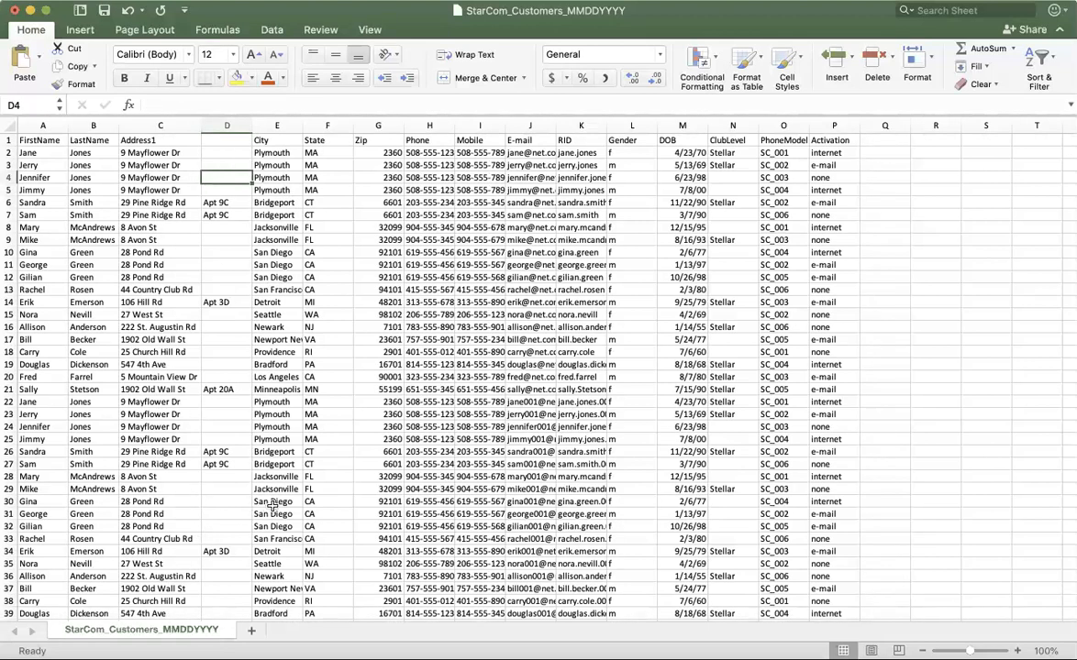
key(super+z)
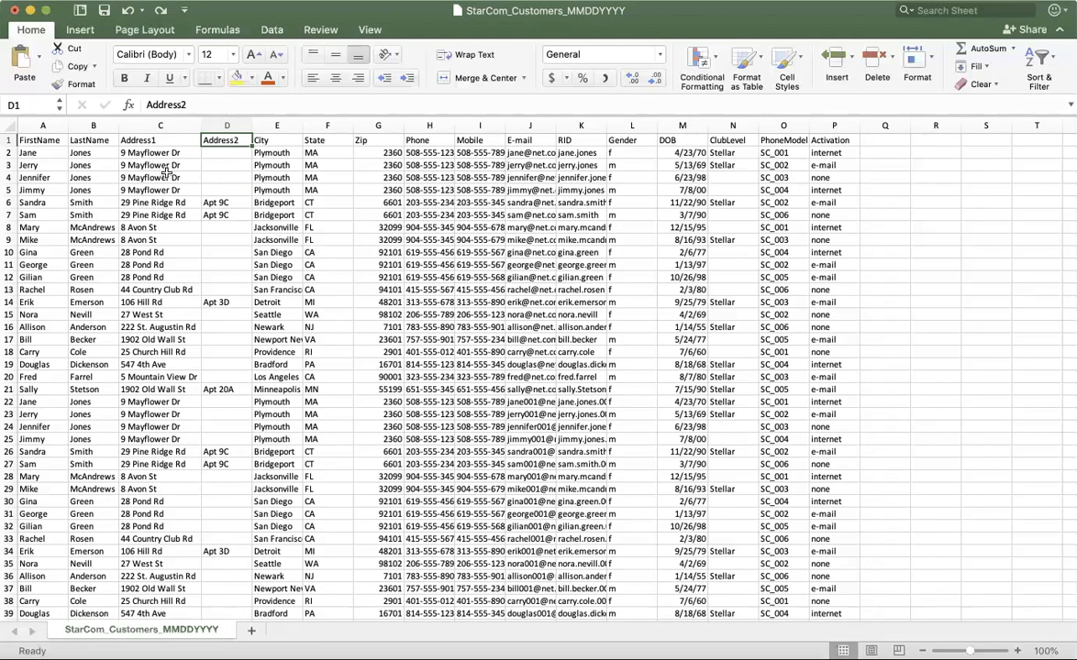
Examine the FirstName, LastName and Address1 columns, the header row, and individual Phone and E-mail entries.
click(37, 125)
drag(11, 143, 11, 140)
click(109, 125)
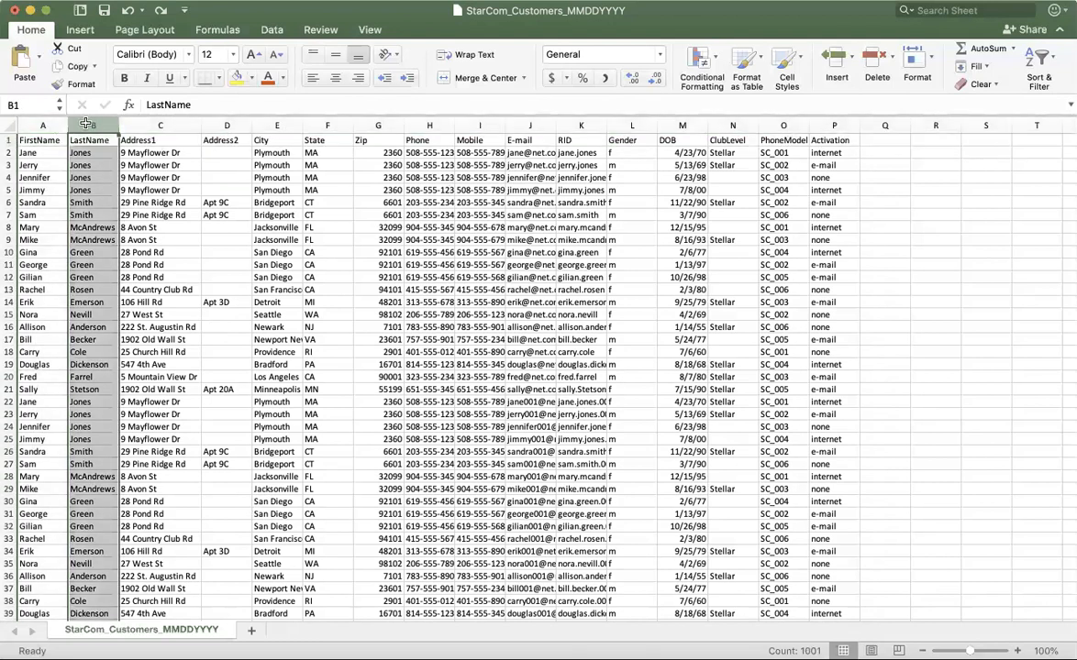
click(147, 125)
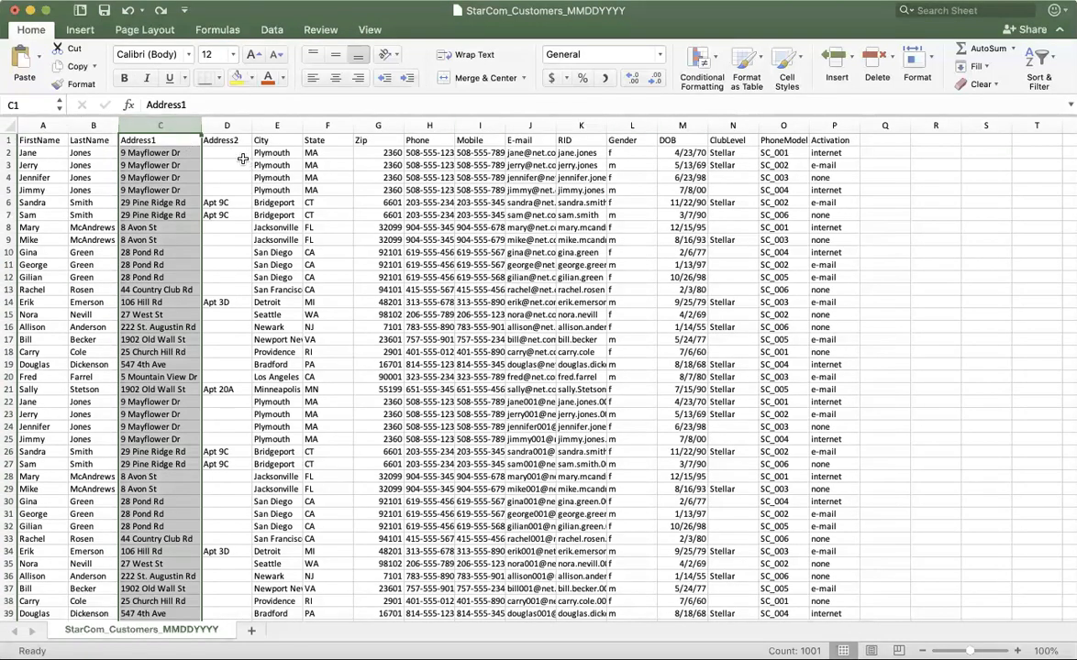
click(442, 154)
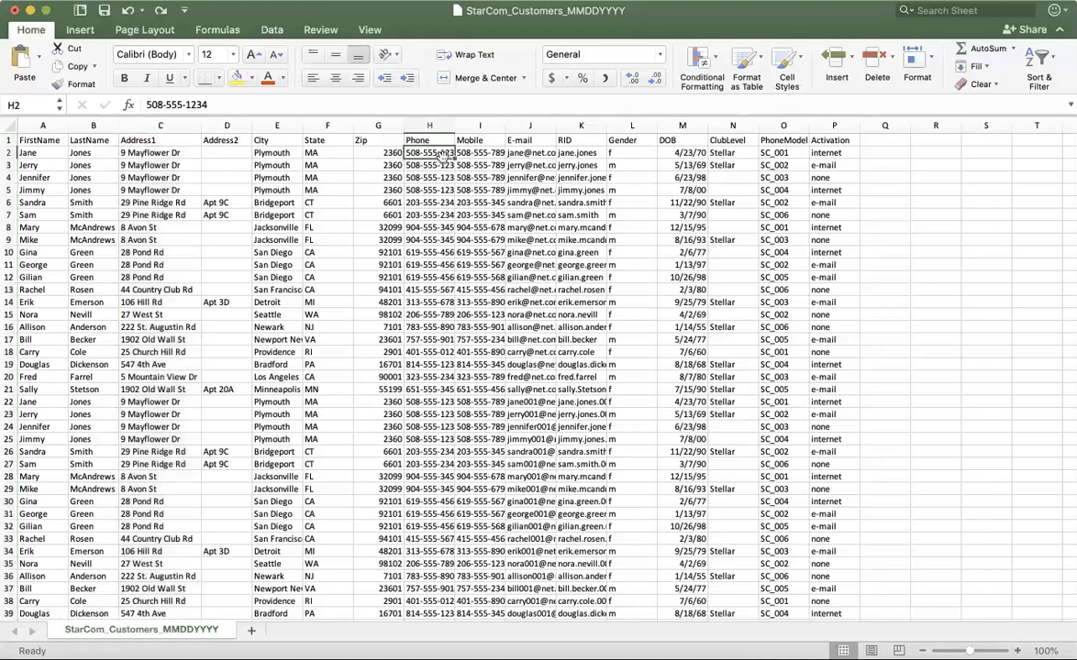
key(Return)
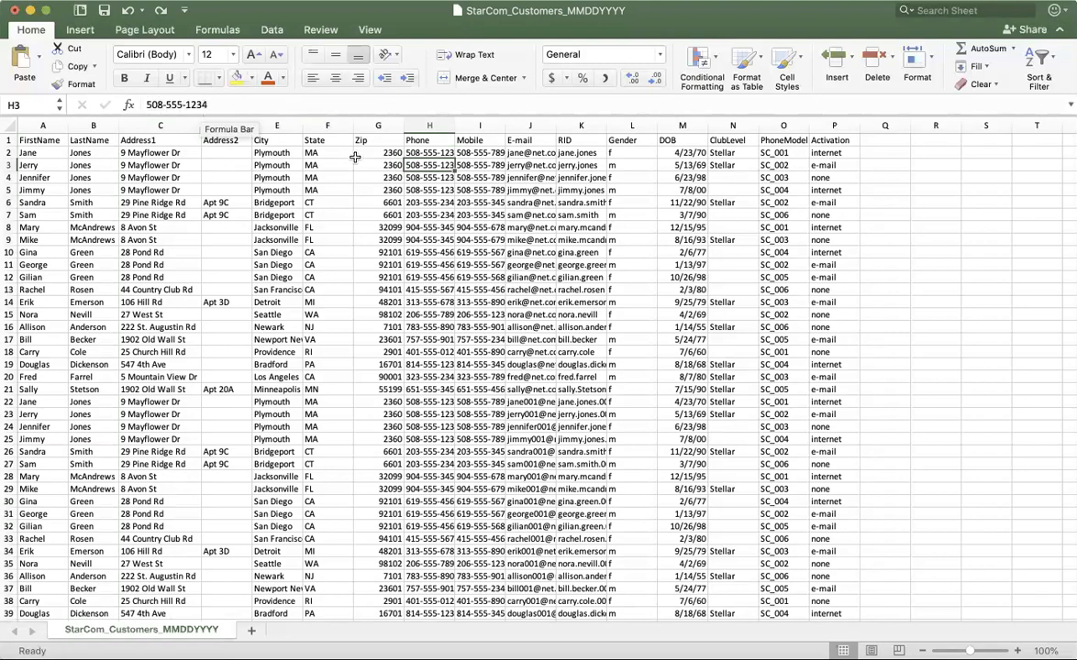
click(510, 153)
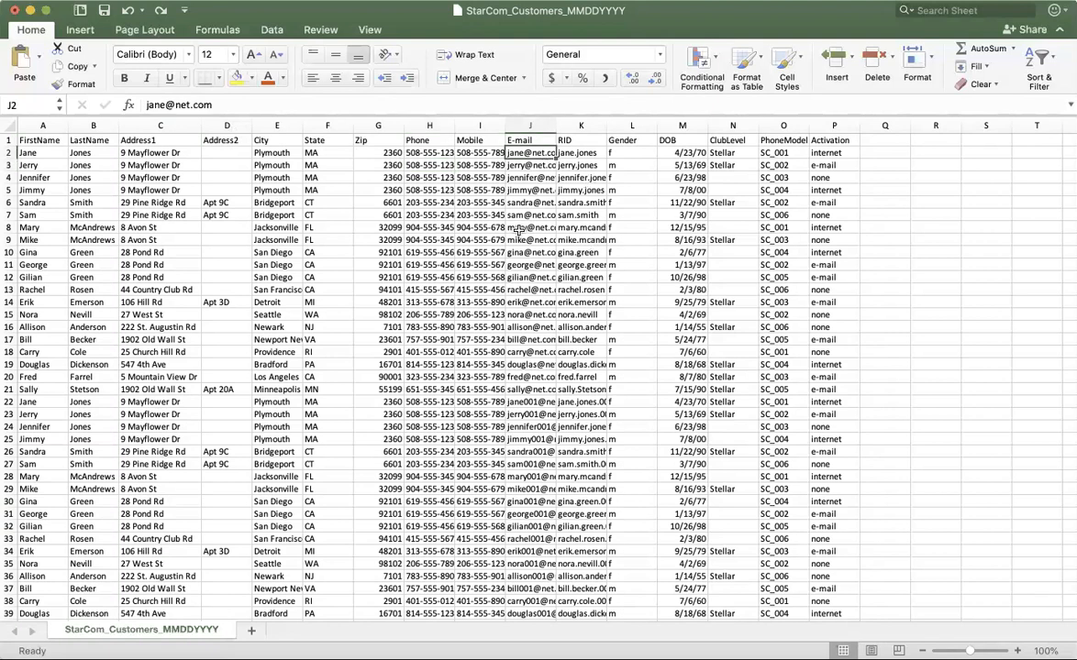
scroll(543, 319, down, 1)
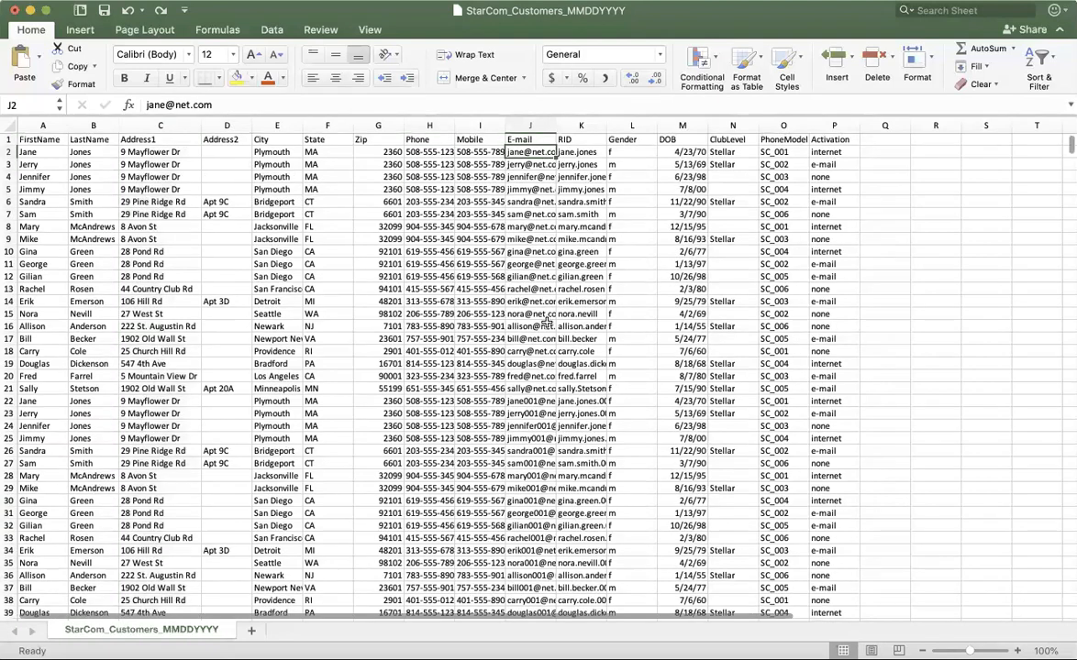
click(530, 290)
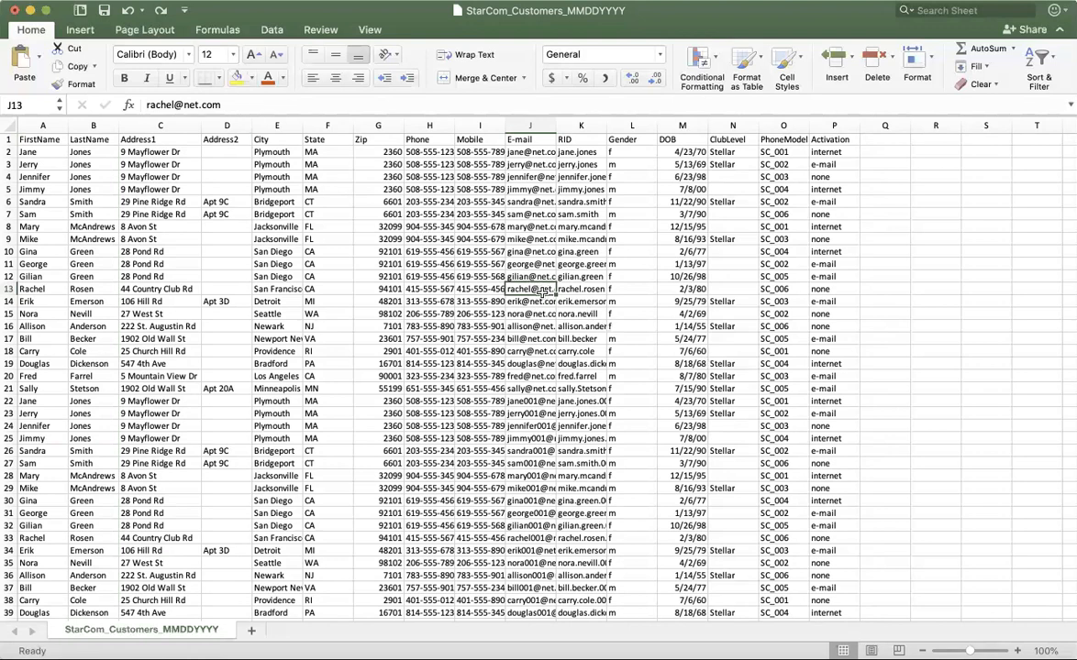
Auto-fit the widths of the E-mail, Mobile and Phone columns to their contents.
double_click(556, 124)
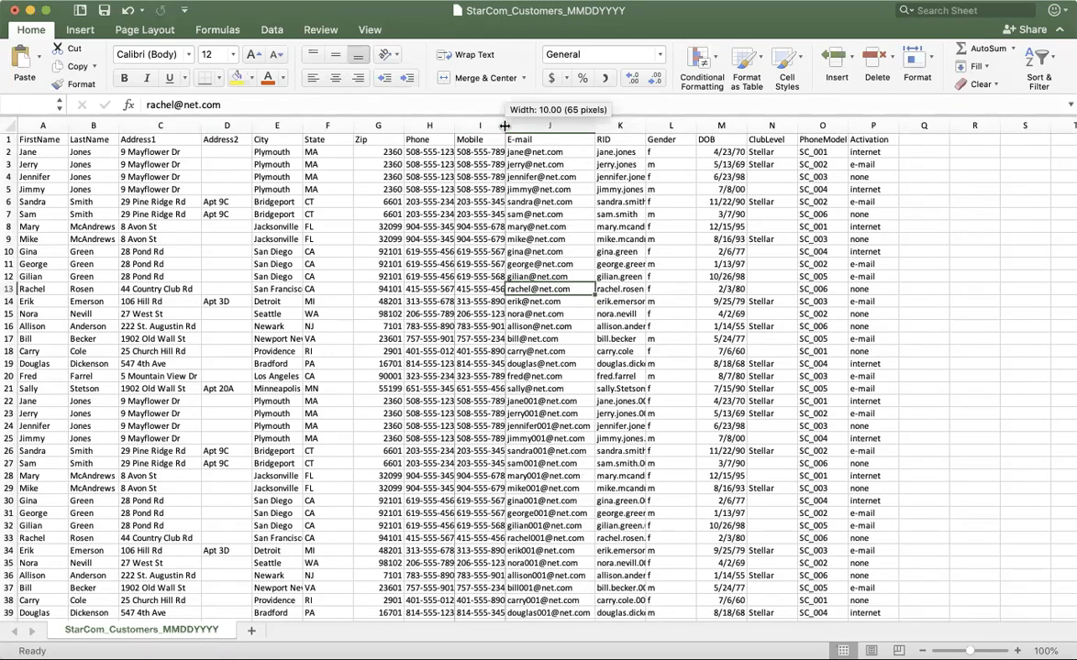
double_click(503, 125)
click(453, 122)
double_click(453, 122)
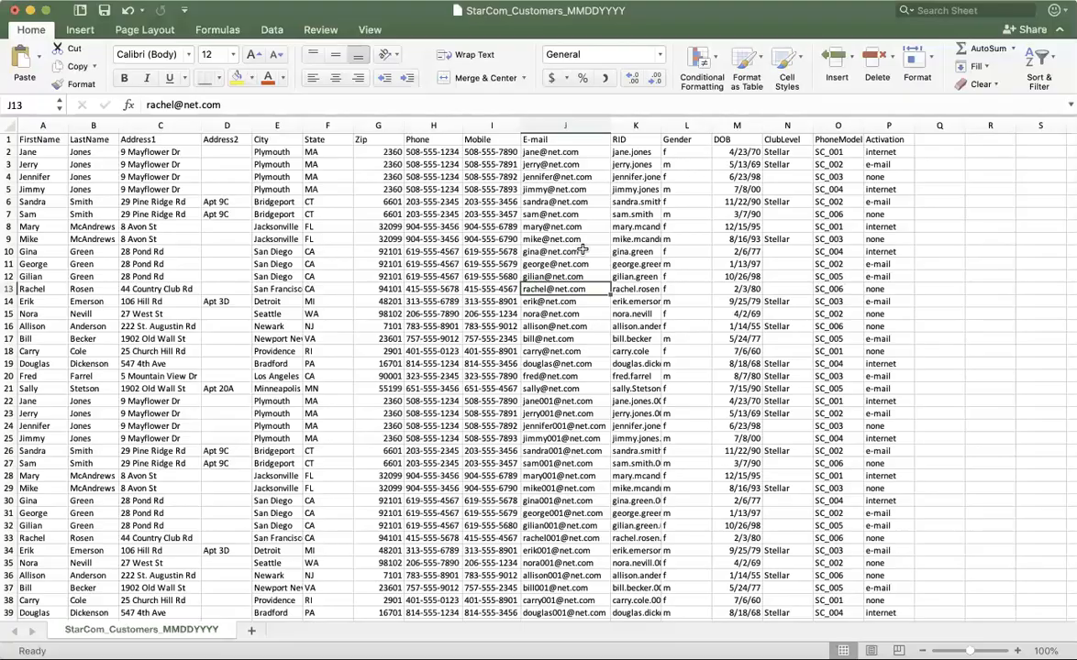
Look through the customer list down its rows and across to the Activation column.
scroll(587, 266, down, 20)
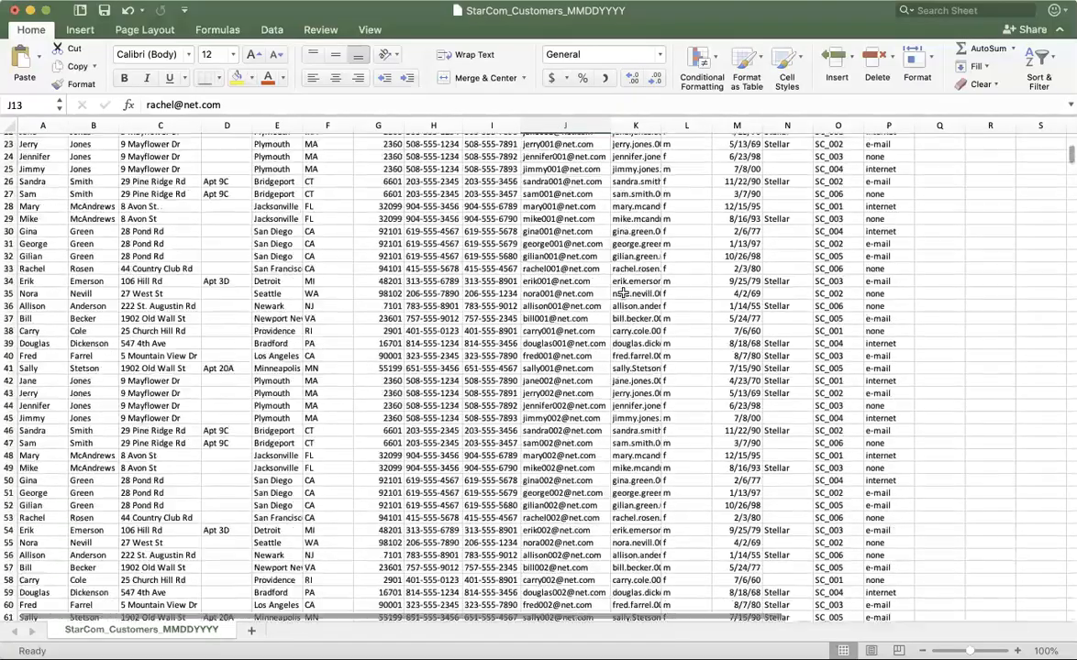
scroll(617, 293, up, 20)
scroll(616, 299, right, 5)
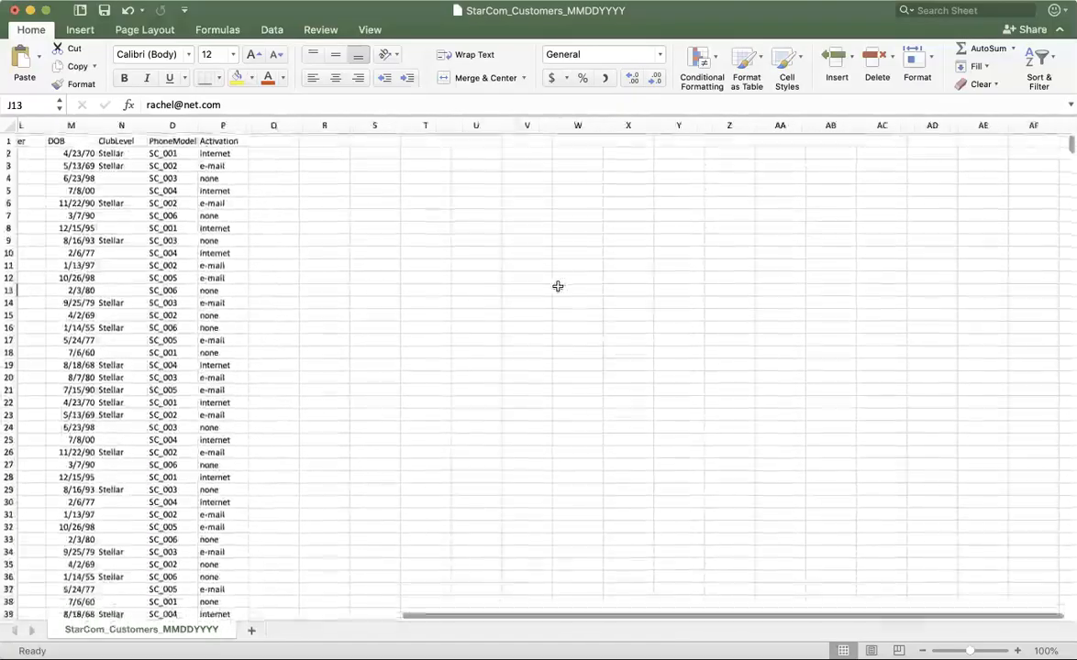
scroll(558, 286, left, 5)
scroll(557, 287, right, 1)
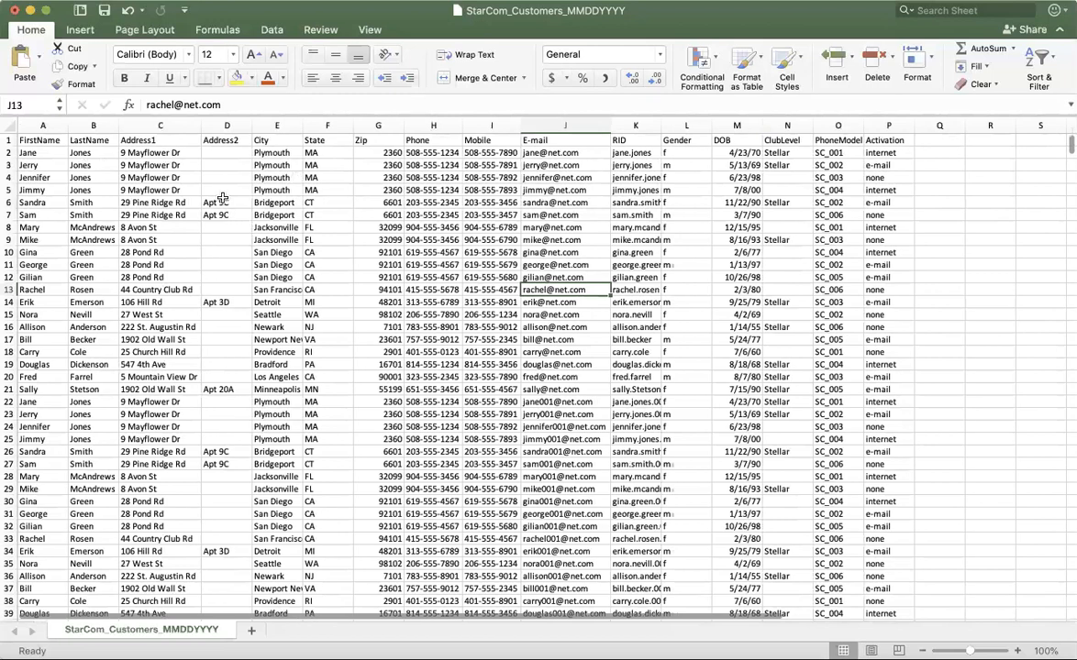